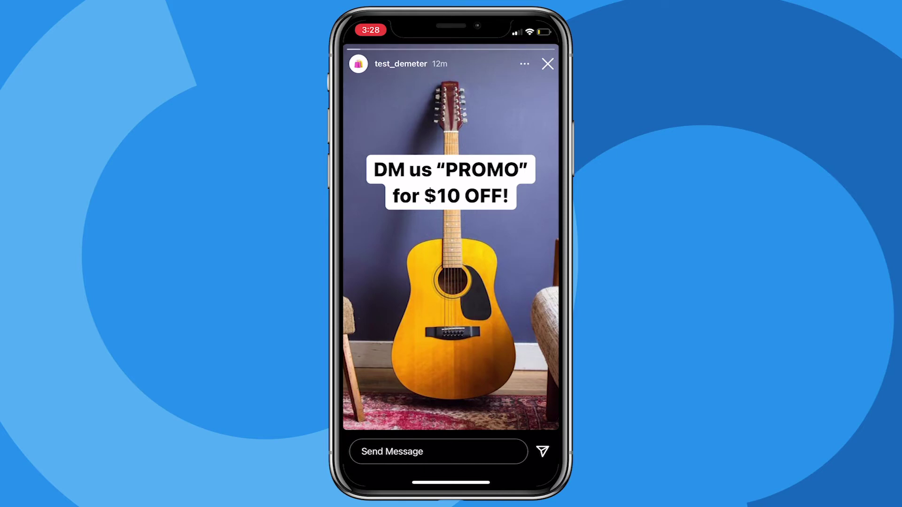
Reply 'Promo' to the Instagram story.
click(393, 451)
text(P)
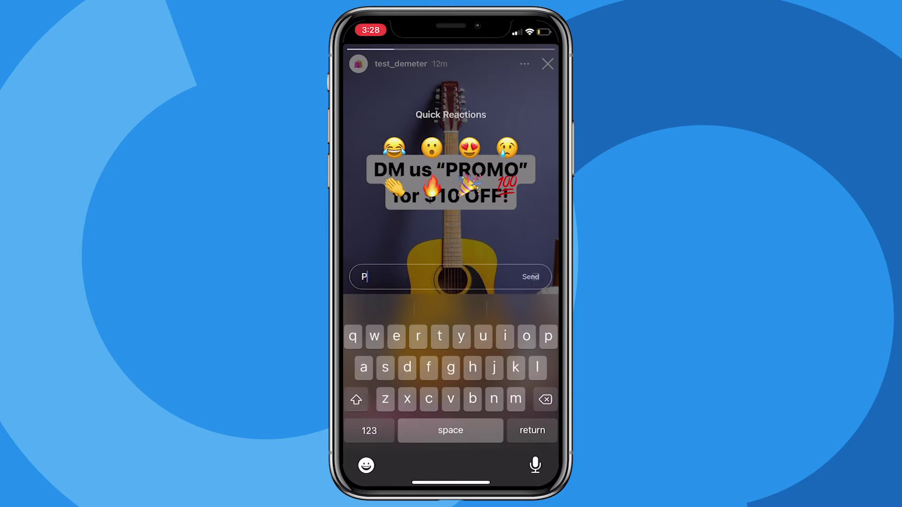
text(romo)
click(530, 277)
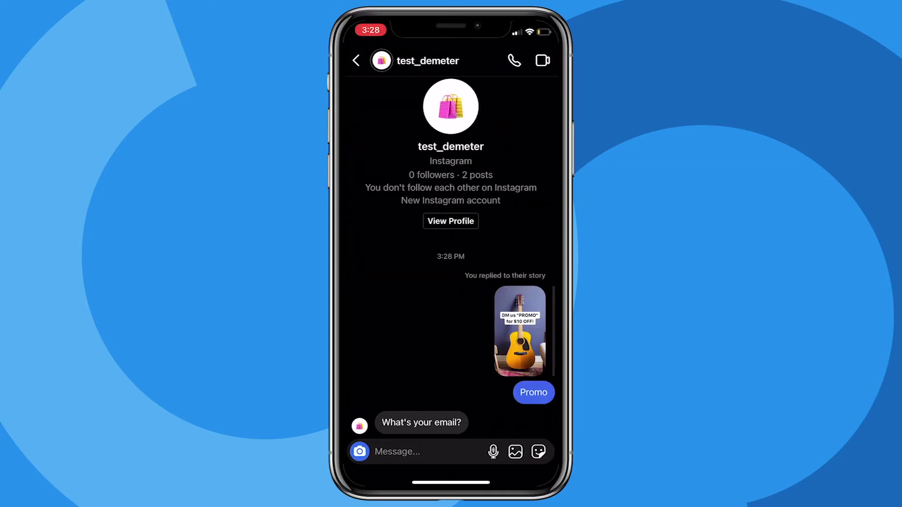
Send the user's email address to the bot in the DM chat.
click(396, 451)
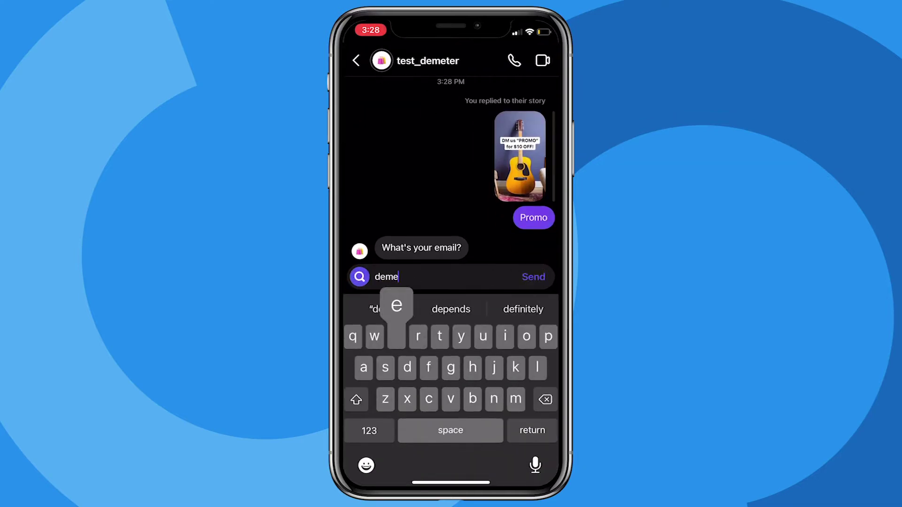
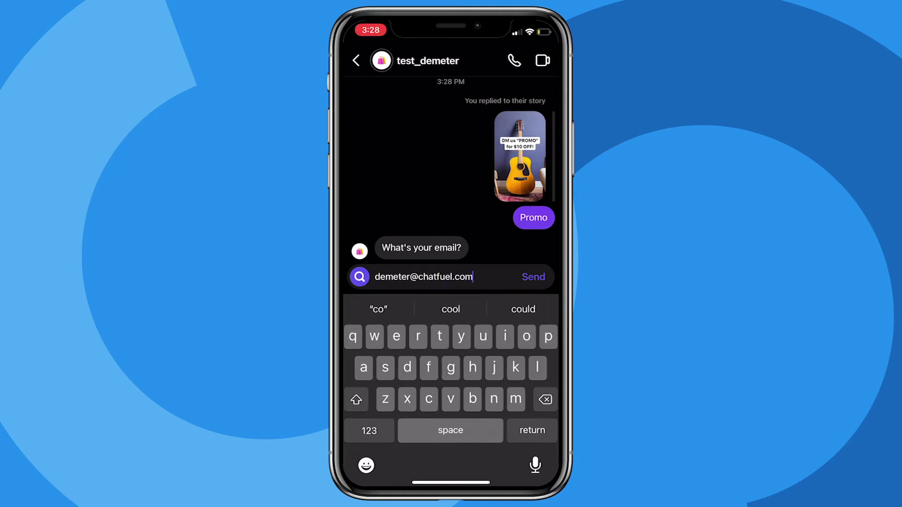
click(533, 276)
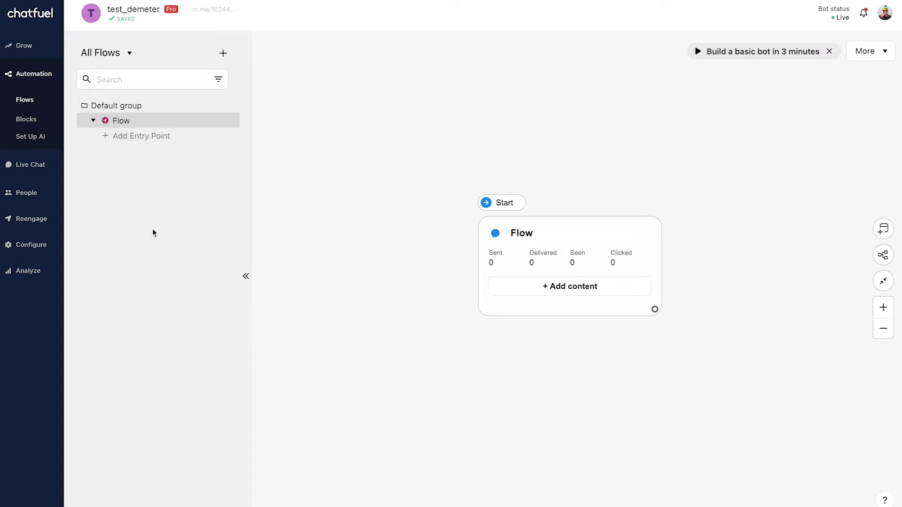
Collapse the flows list and place a new Story Reply entry block up and left of the Flow block.
click(244, 275)
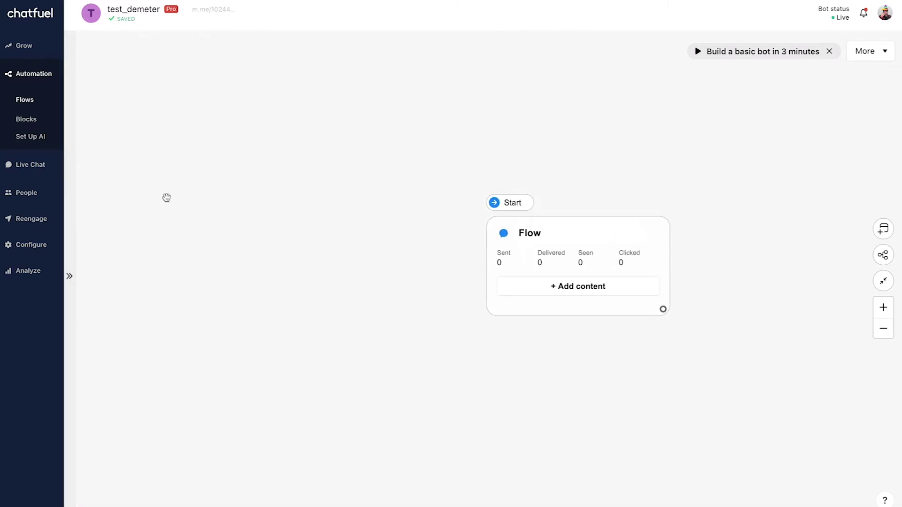
right_click(187, 234)
click(263, 328)
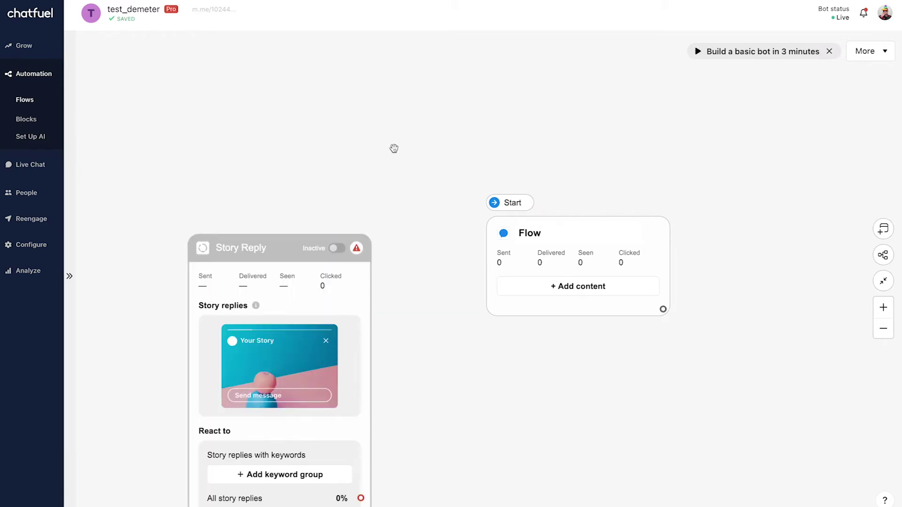
drag(282, 256, 250, 154)
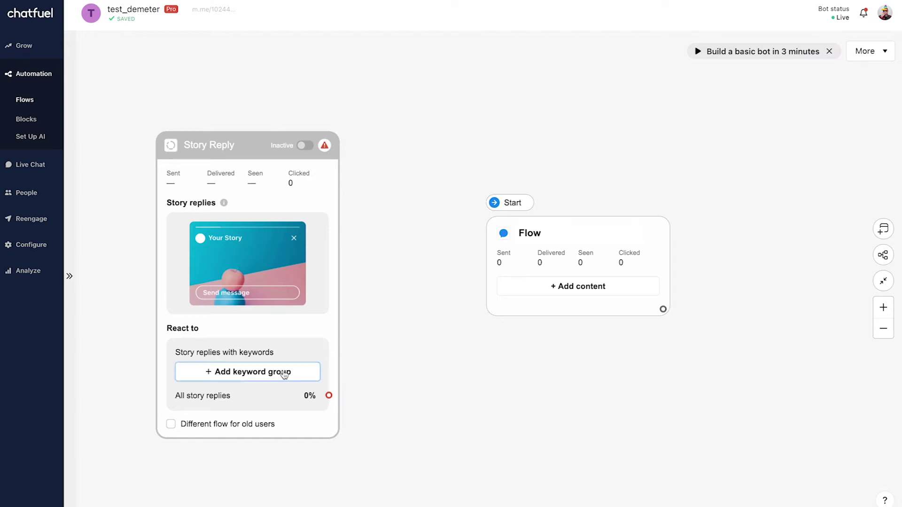
Add a Story Reply keyword group with the keyword 'promo'.
click(311, 372)
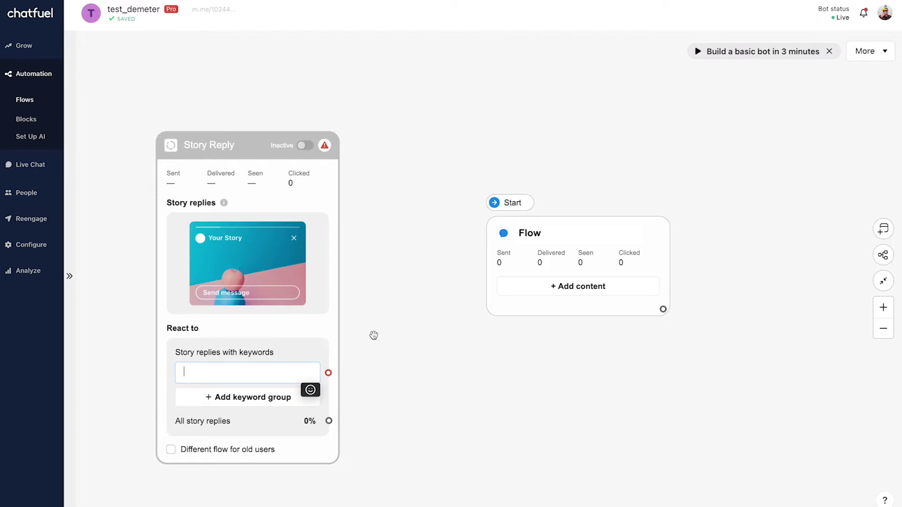
text(promo)
key(Return)
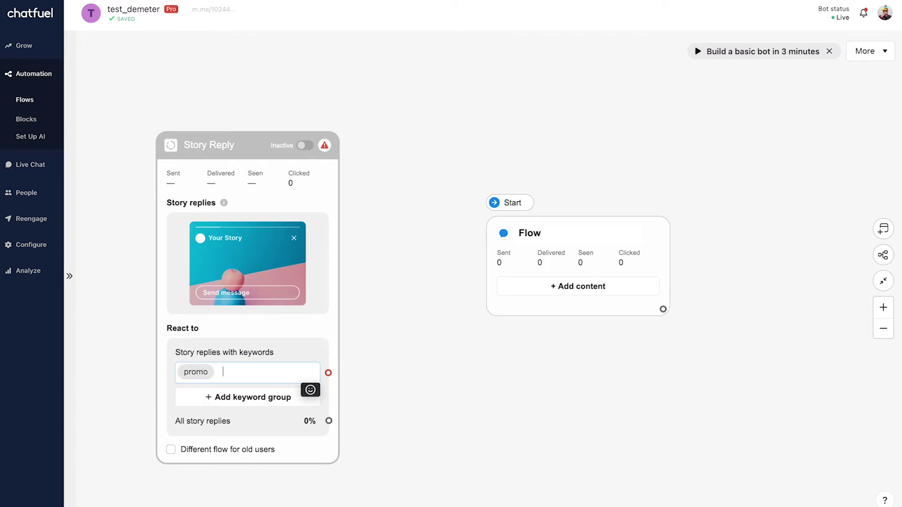
click(387, 331)
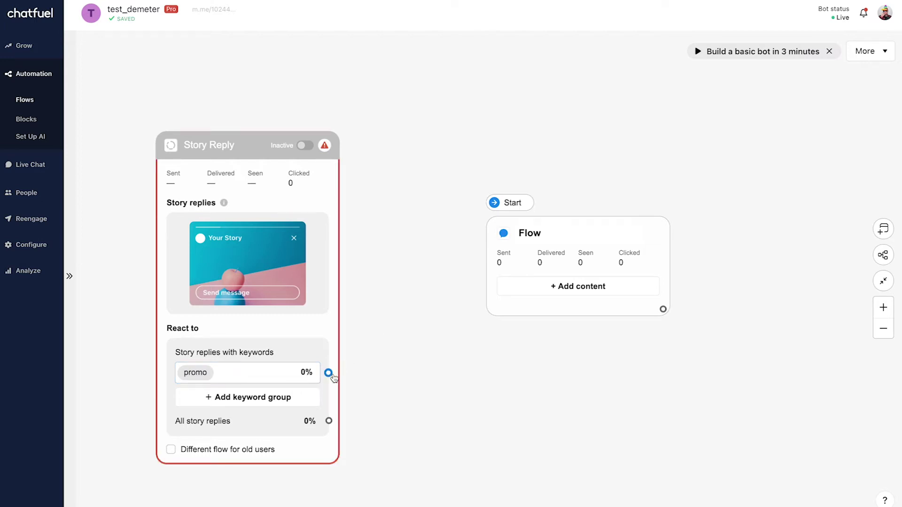
Link the 'promo' keyword output to the Flow block.
drag(329, 372, 498, 249)
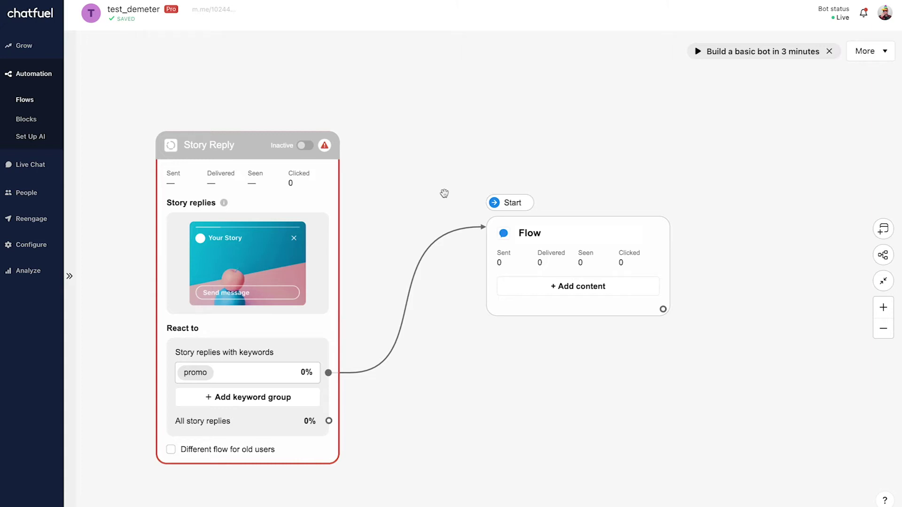
scroll(444, 193, down, 2)
mouse_move(600, 277)
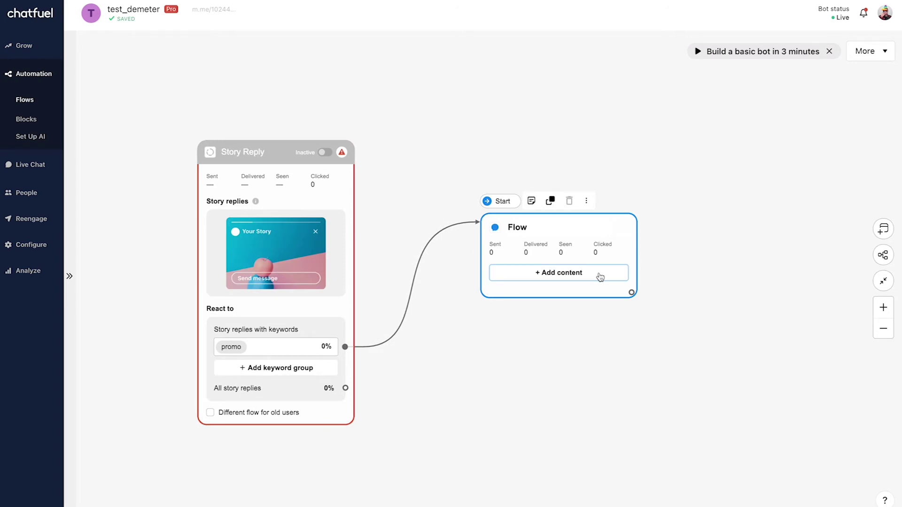
Add the question 'What's your email?' to the Flow block, saving the reply as Email input to {{email}}.
click(600, 277)
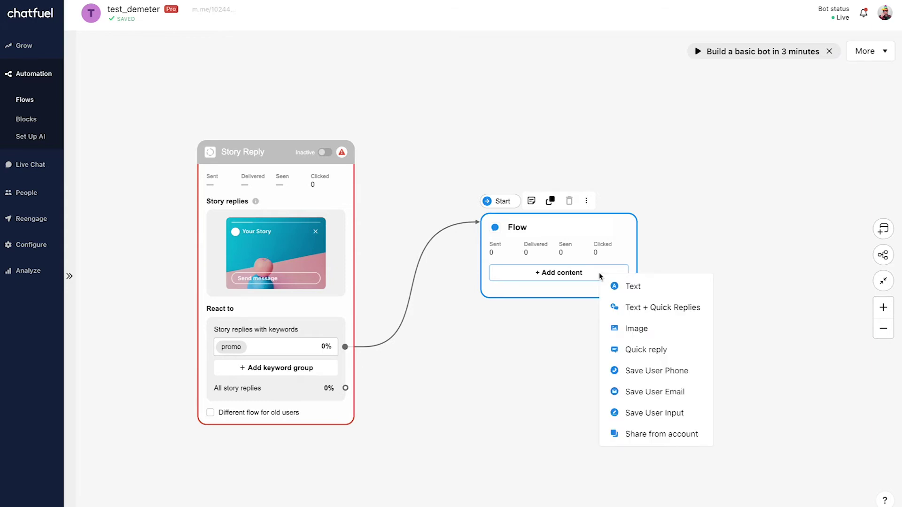
click(654, 306)
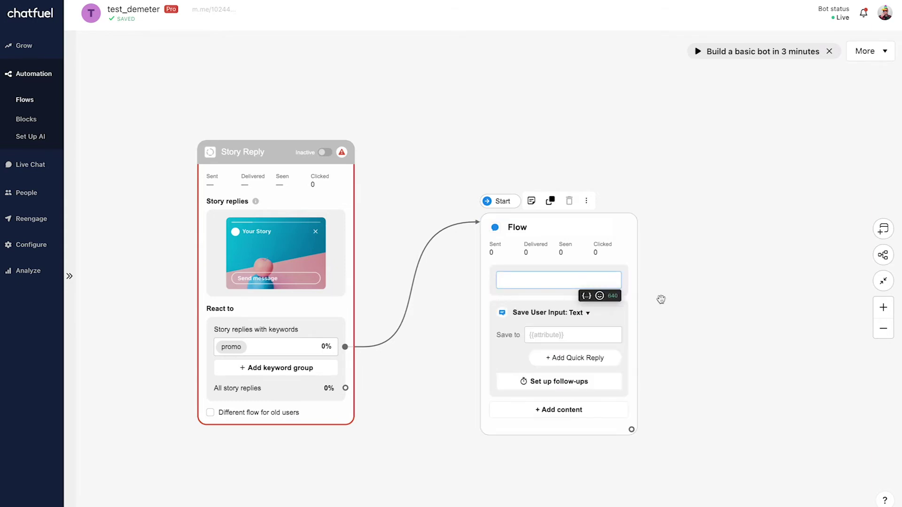
text(What's you)
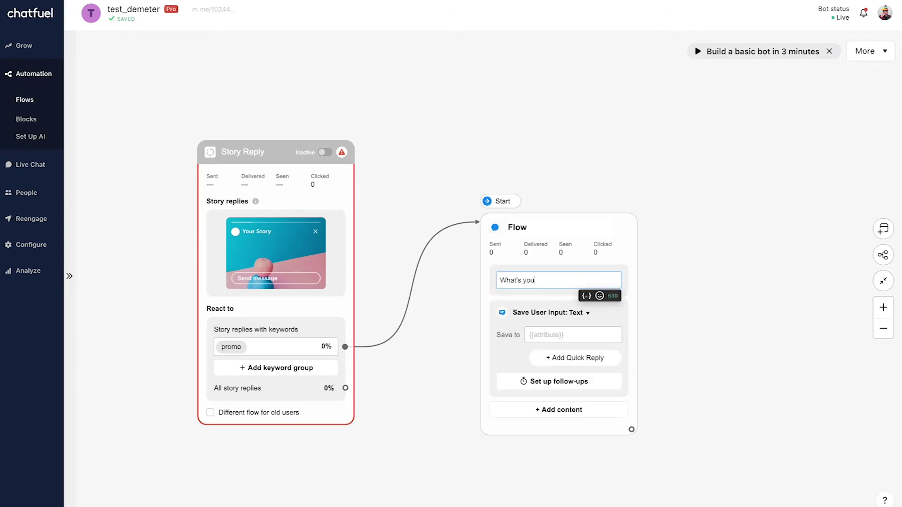
text(r email?)
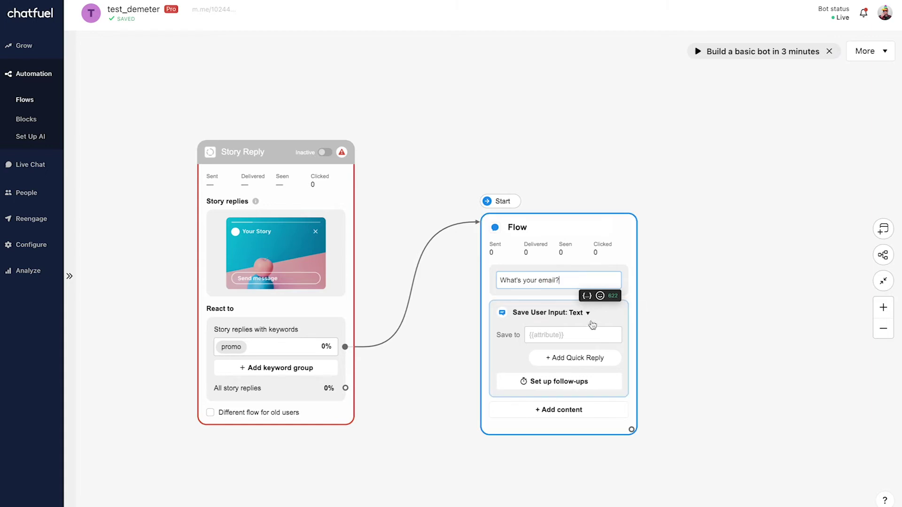
click(586, 313)
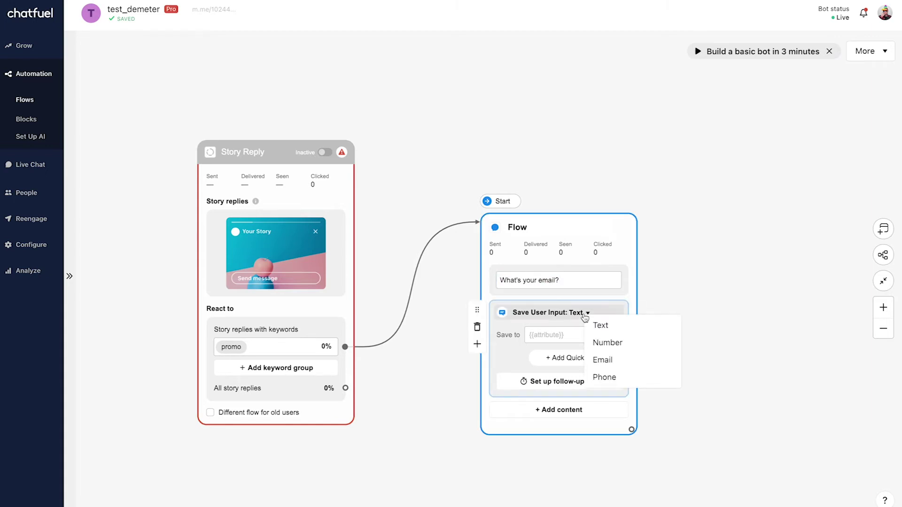
click(634, 360)
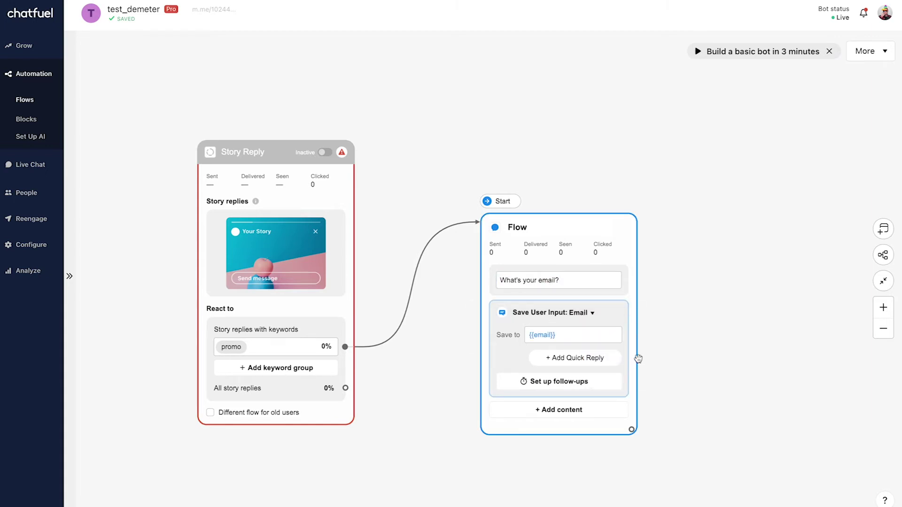
click(690, 338)
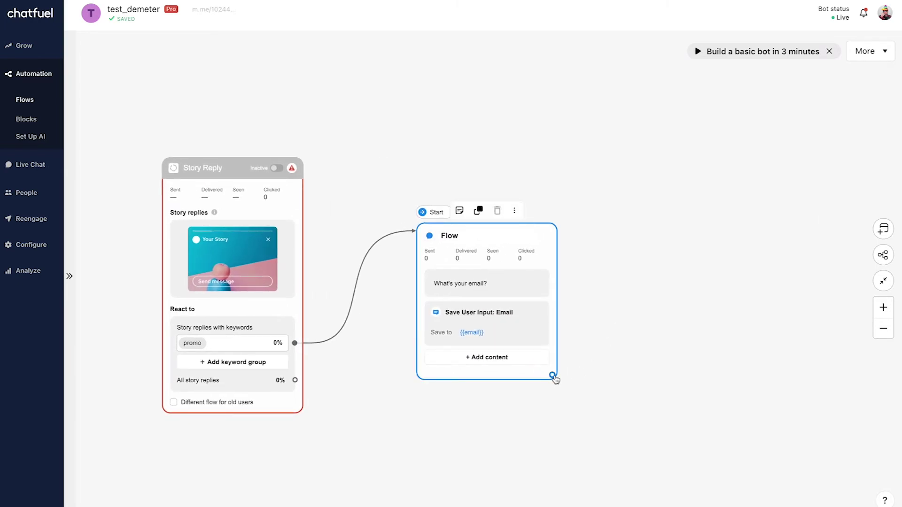
Link a Send message block after the Flow block with the text 'Your discount is: 10-OFF'.
drag(552, 375, 632, 228)
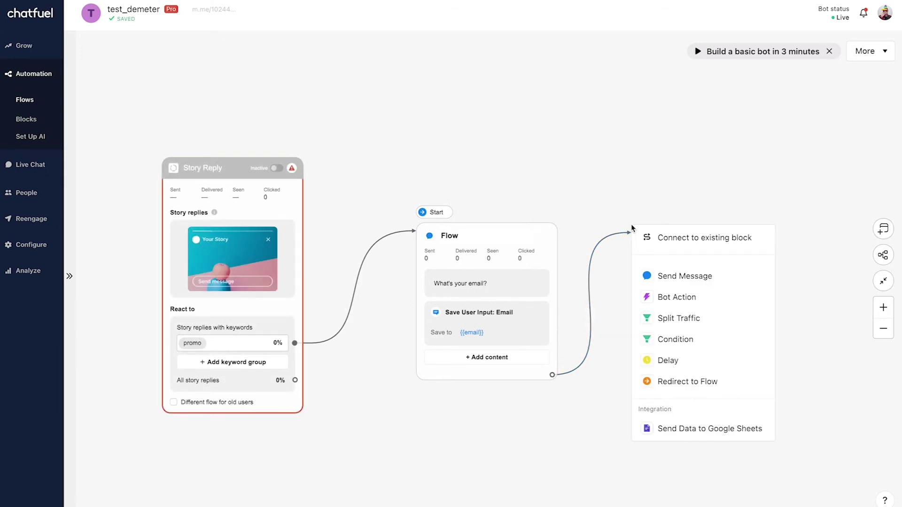
click(723, 275)
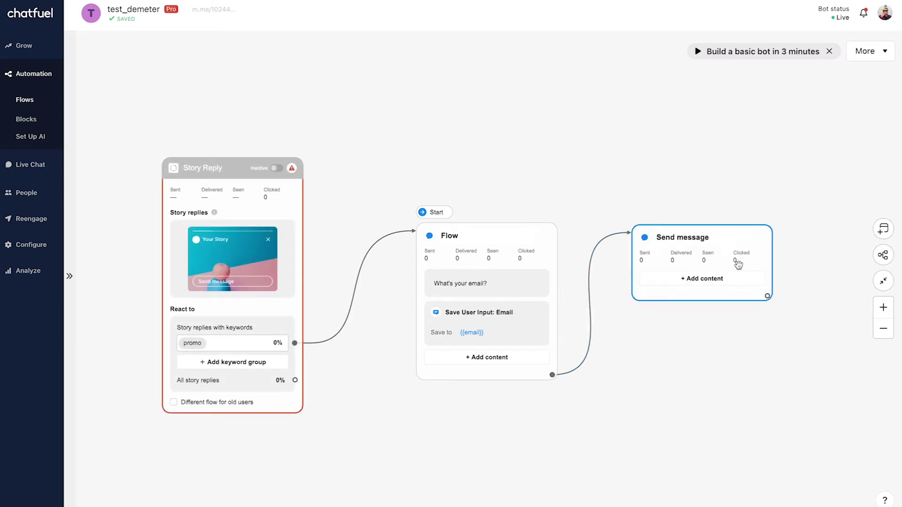
click(733, 280)
click(748, 292)
text(Y)
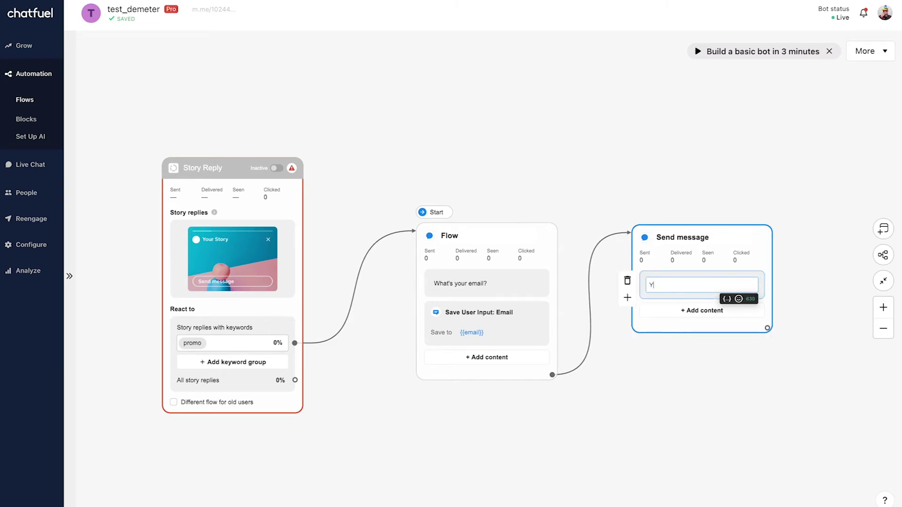
text(our discount is: 10-OFF)
click(737, 187)
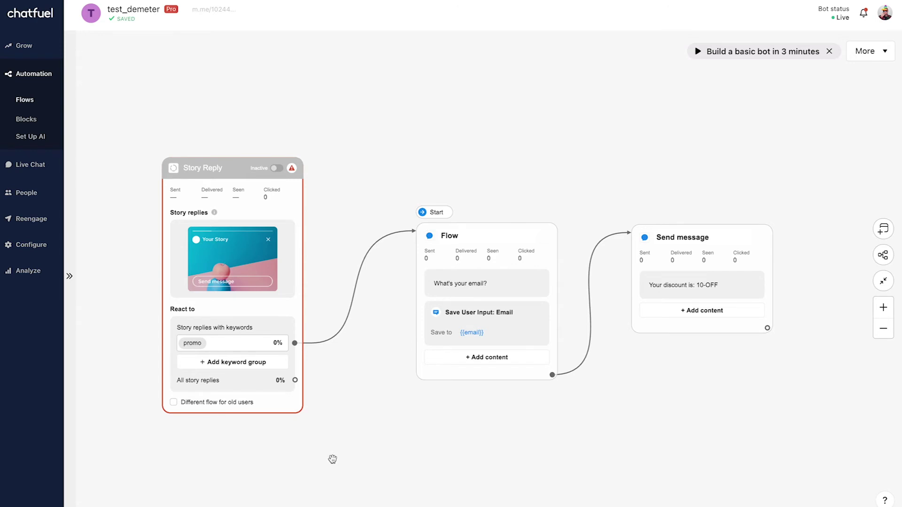
Connect the All story replies output to a new empty Bot Action block and activate Story Reply.
drag(332, 459, 332, 386)
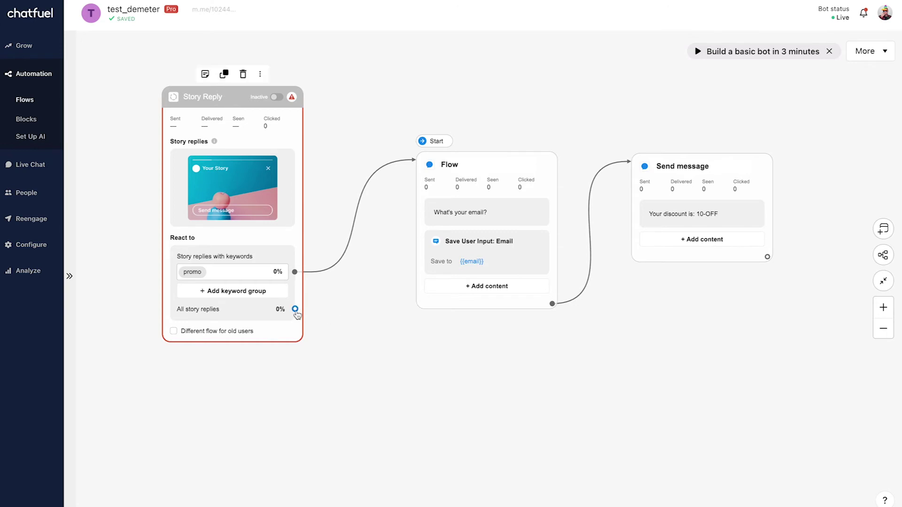
drag(295, 309, 402, 373)
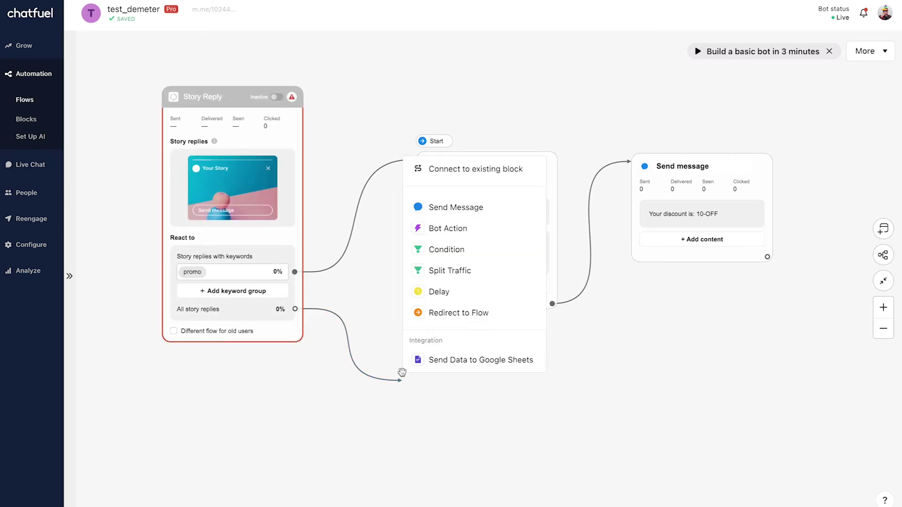
click(484, 229)
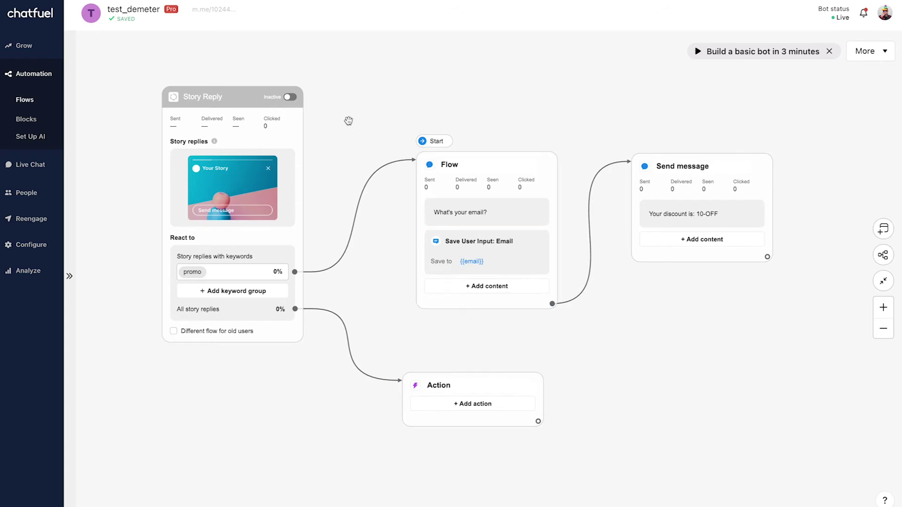
click(290, 97)
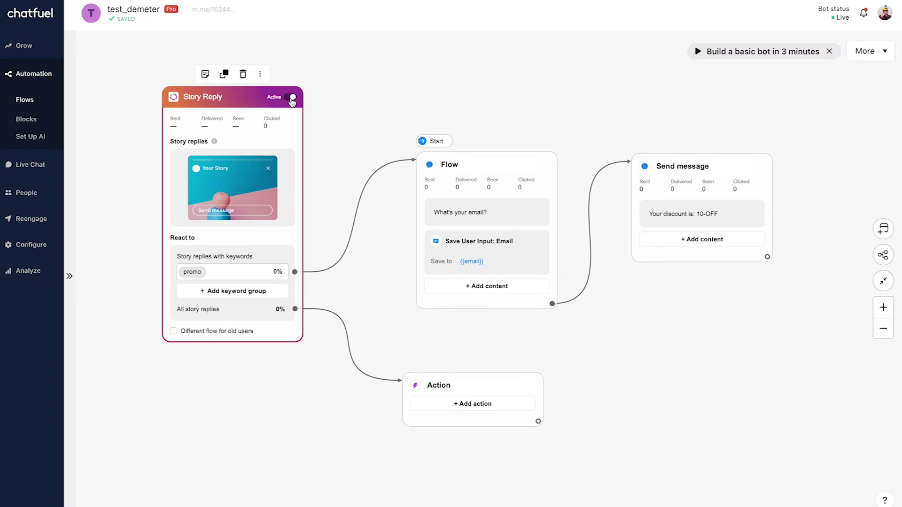
Finish editing the now-Active Story Reply block.
click(367, 105)
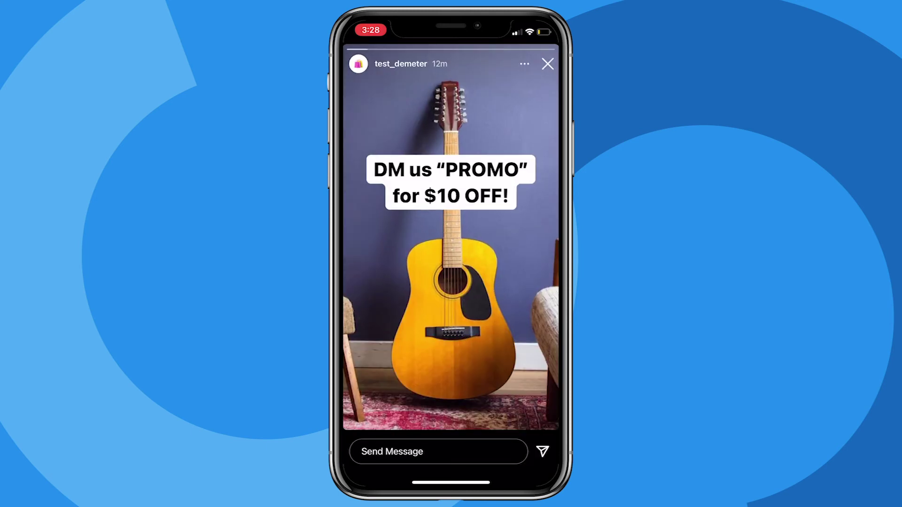
Reply 'Promo' to the guitar shop's Instagram story.
click(392, 452)
text(Promo)
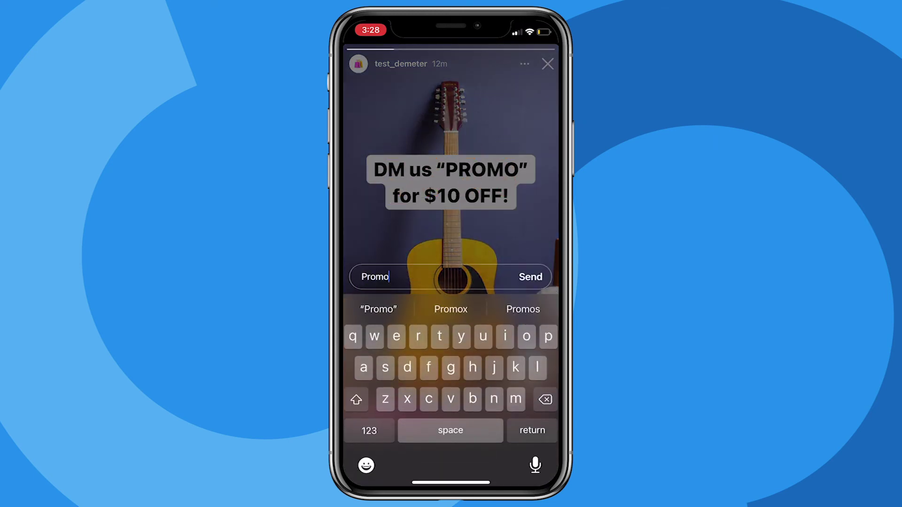
key(Return)
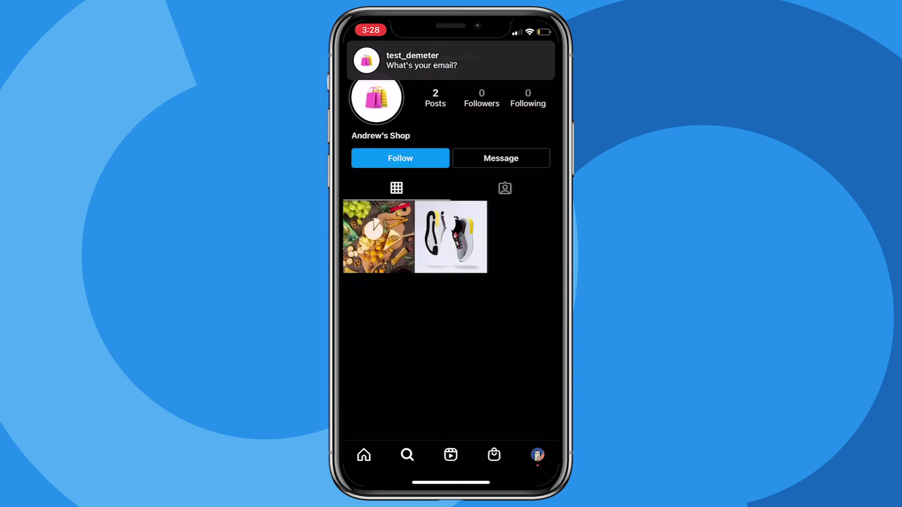
Open the bot's chat from the notification and send back the user's email address.
click(421, 60)
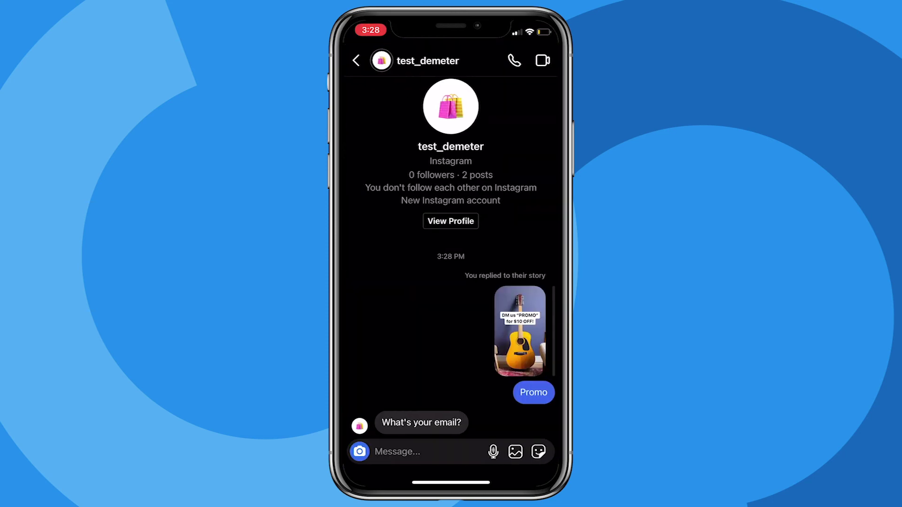
click(413, 452)
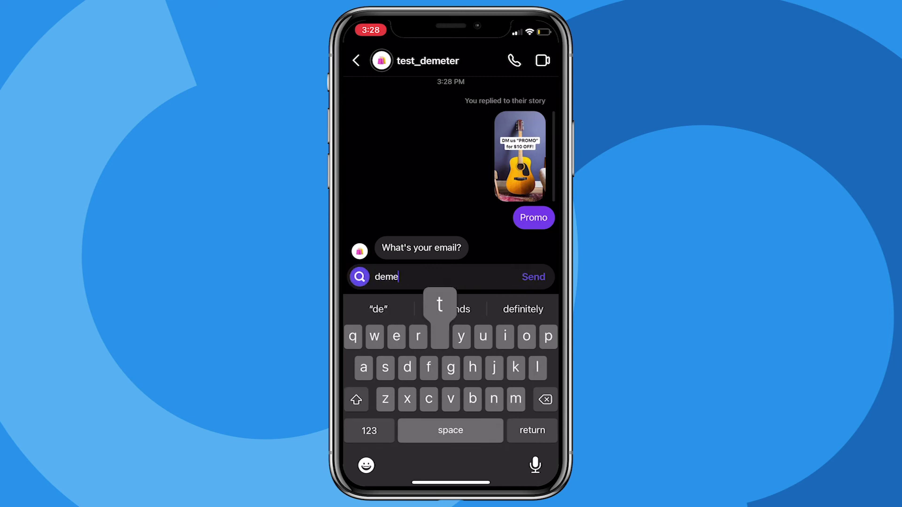
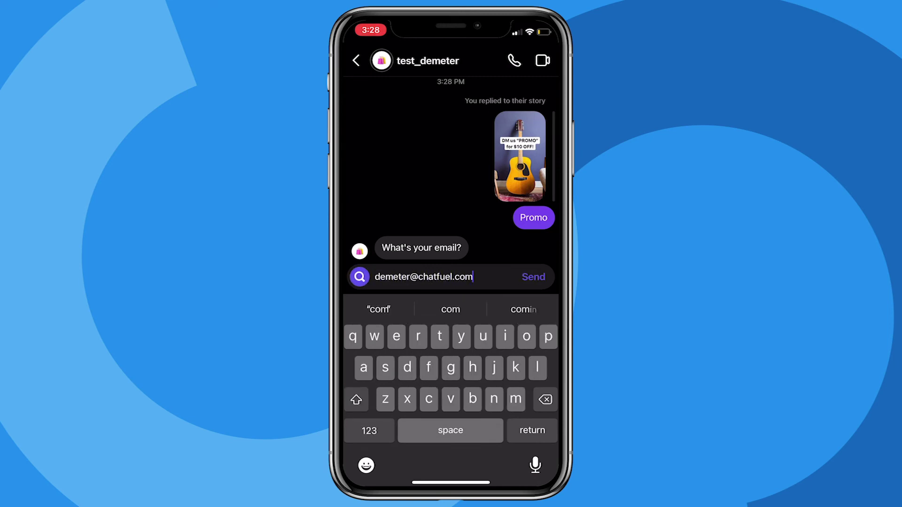
click(533, 276)
scroll(450, 211, up, 3)
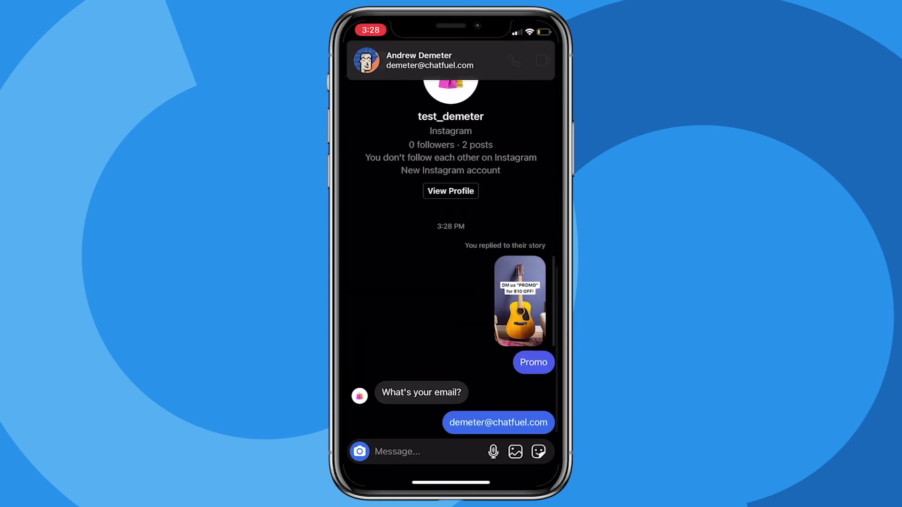